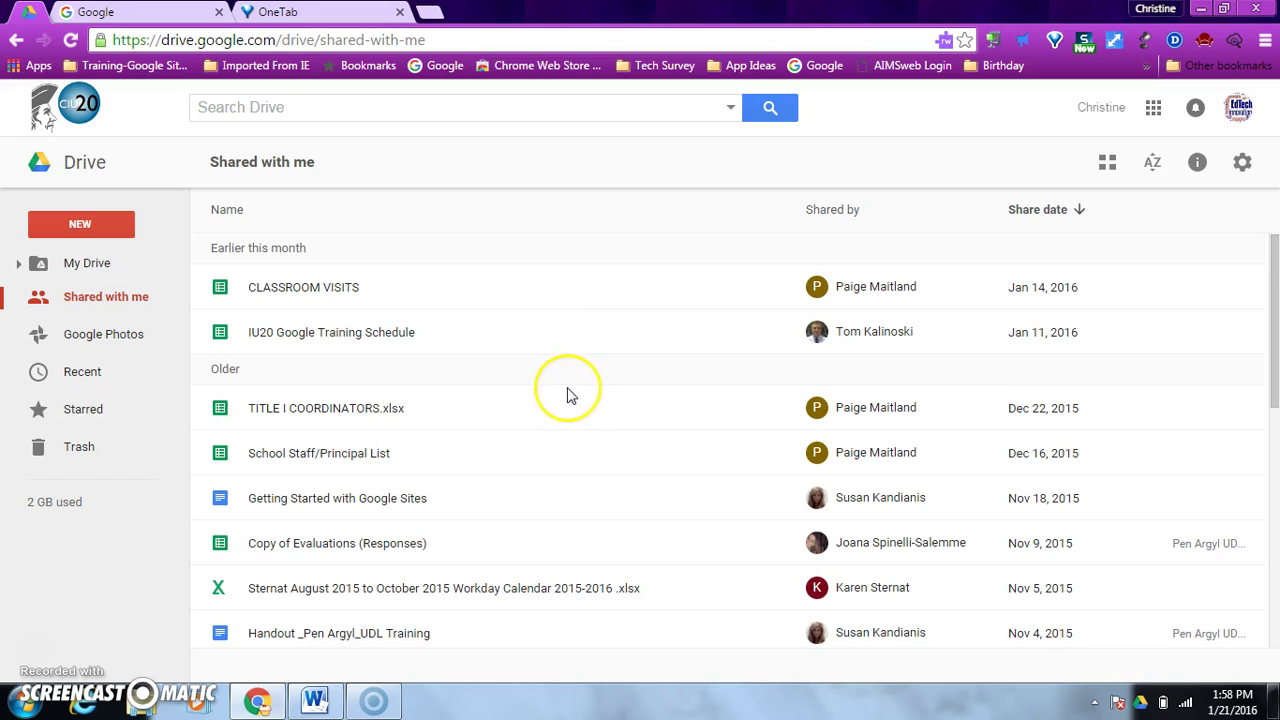
Open the Math - NPSS Progress Report (3).docx template from the Nonpublic Shared Docs 2015-2016 folder.
scroll(566, 394, down, 5)
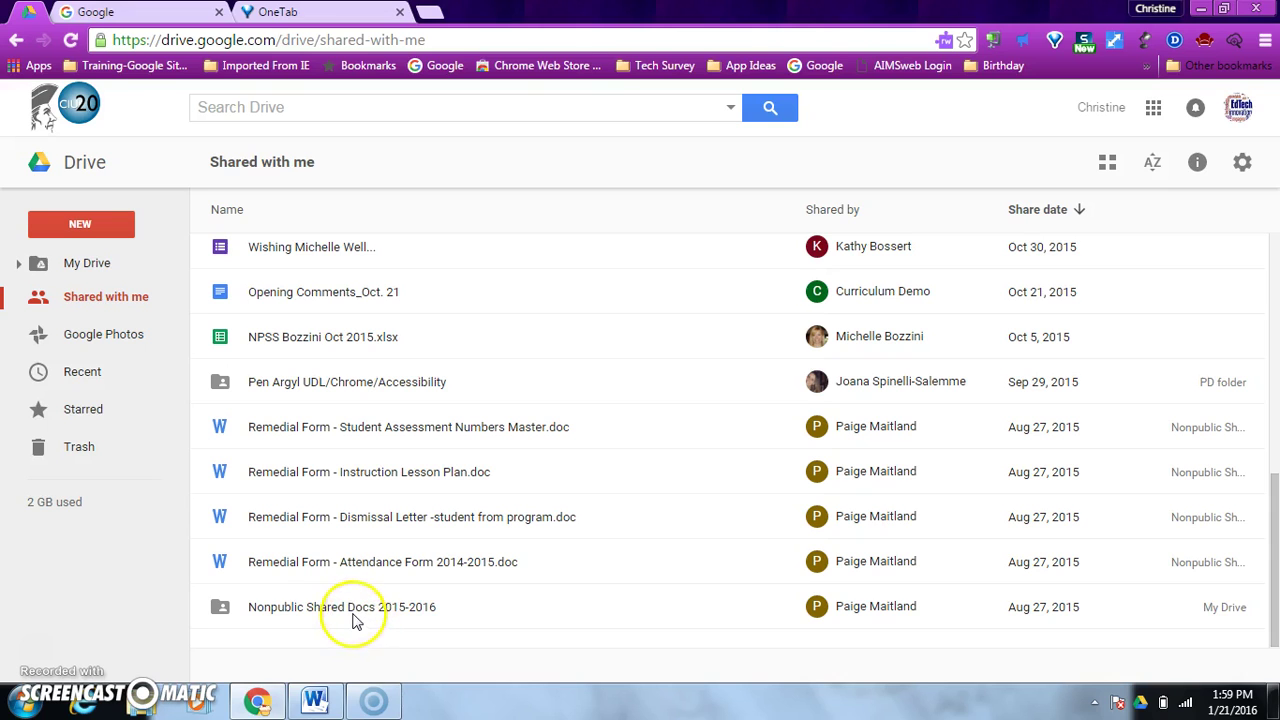
double_click(352, 612)
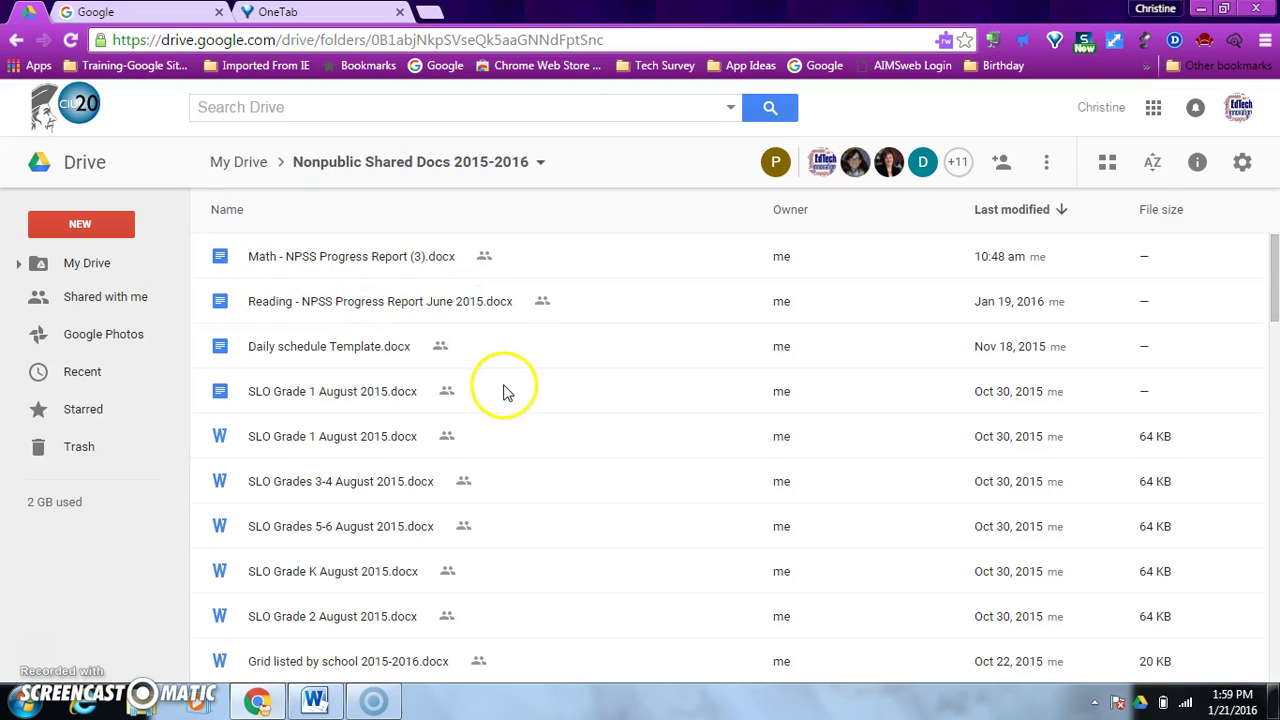
scroll(505, 390, down, 4)
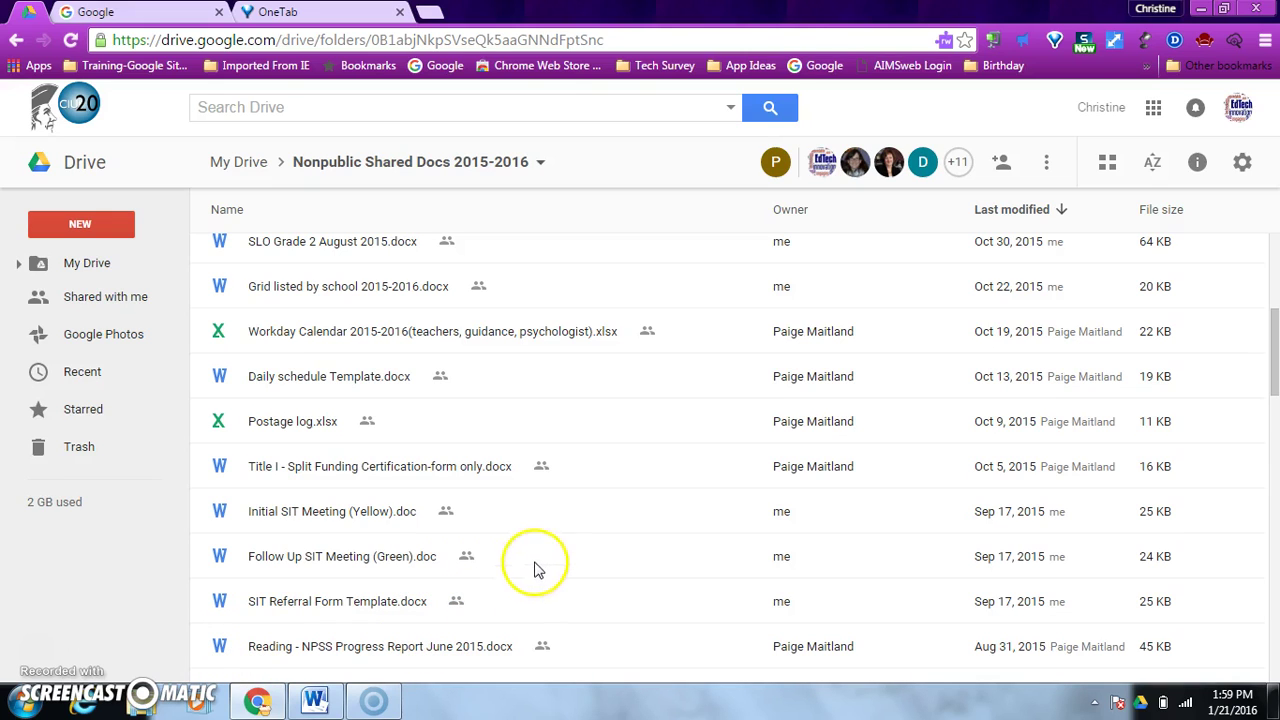
scroll(557, 545, up, 4)
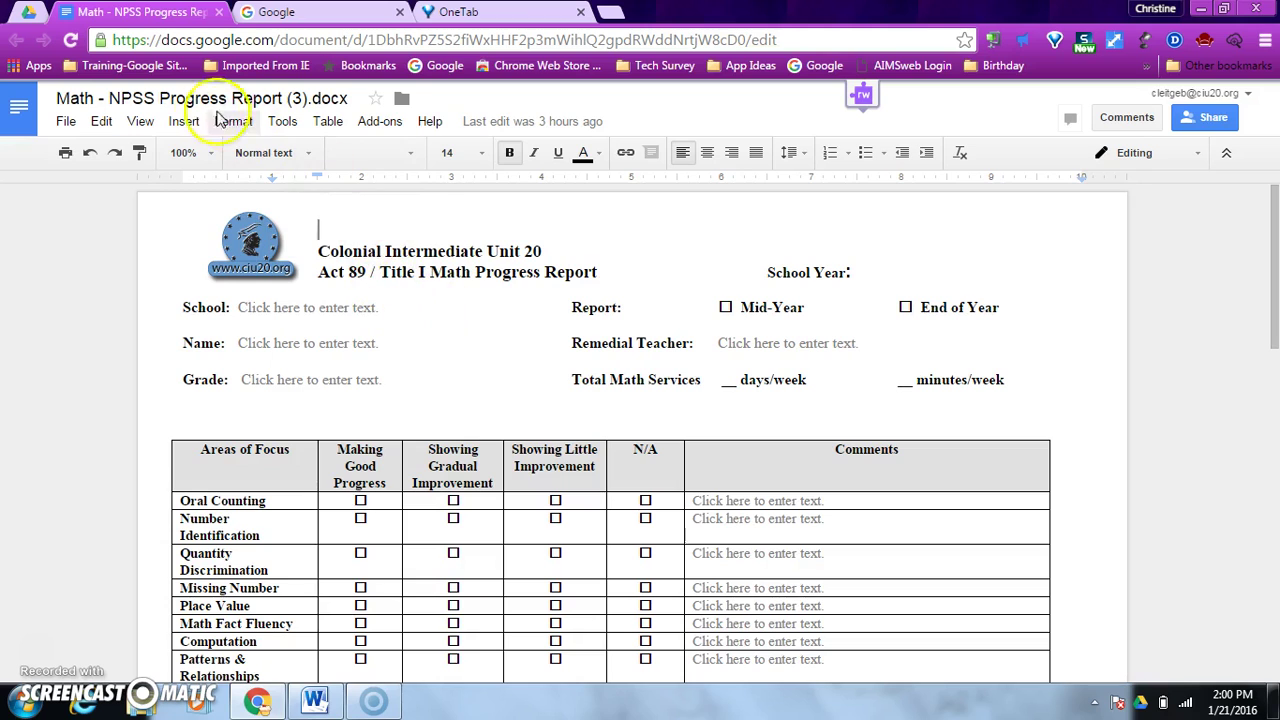
Copy the Math progress report as a new document named 'Original Progress Report-Reading'.
click(66, 122)
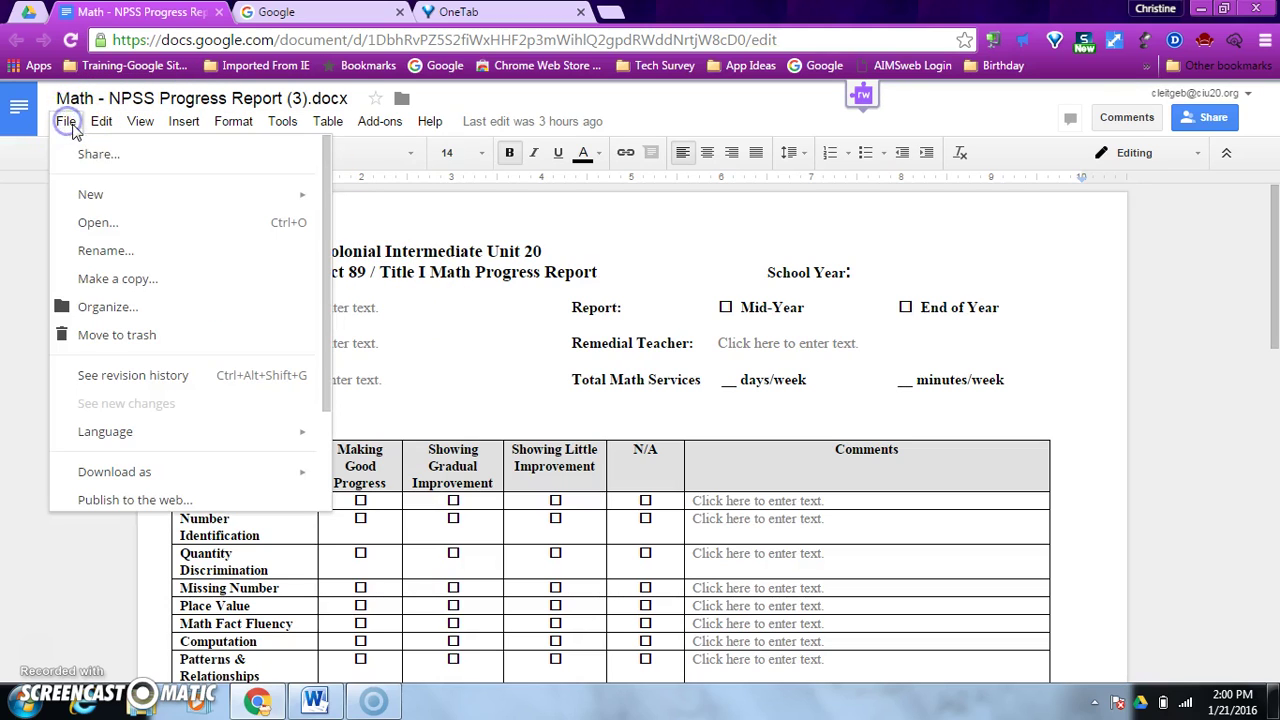
click(127, 280)
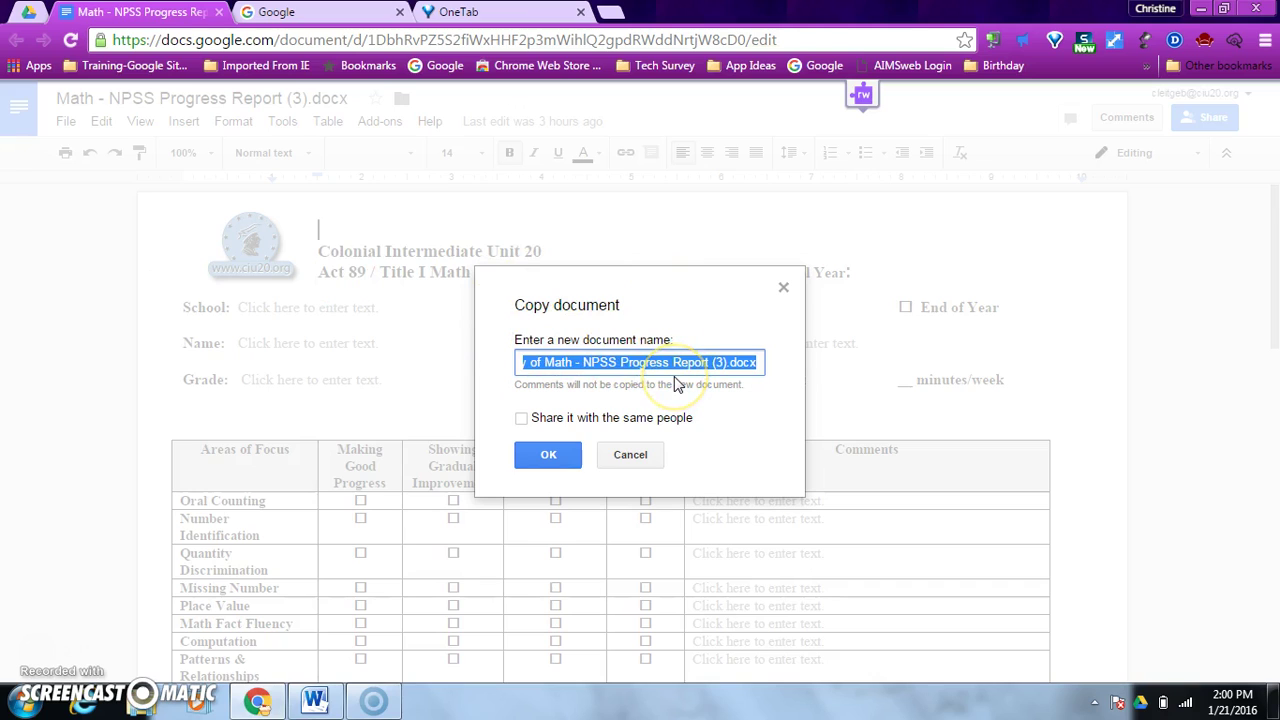
key(BackSpace)
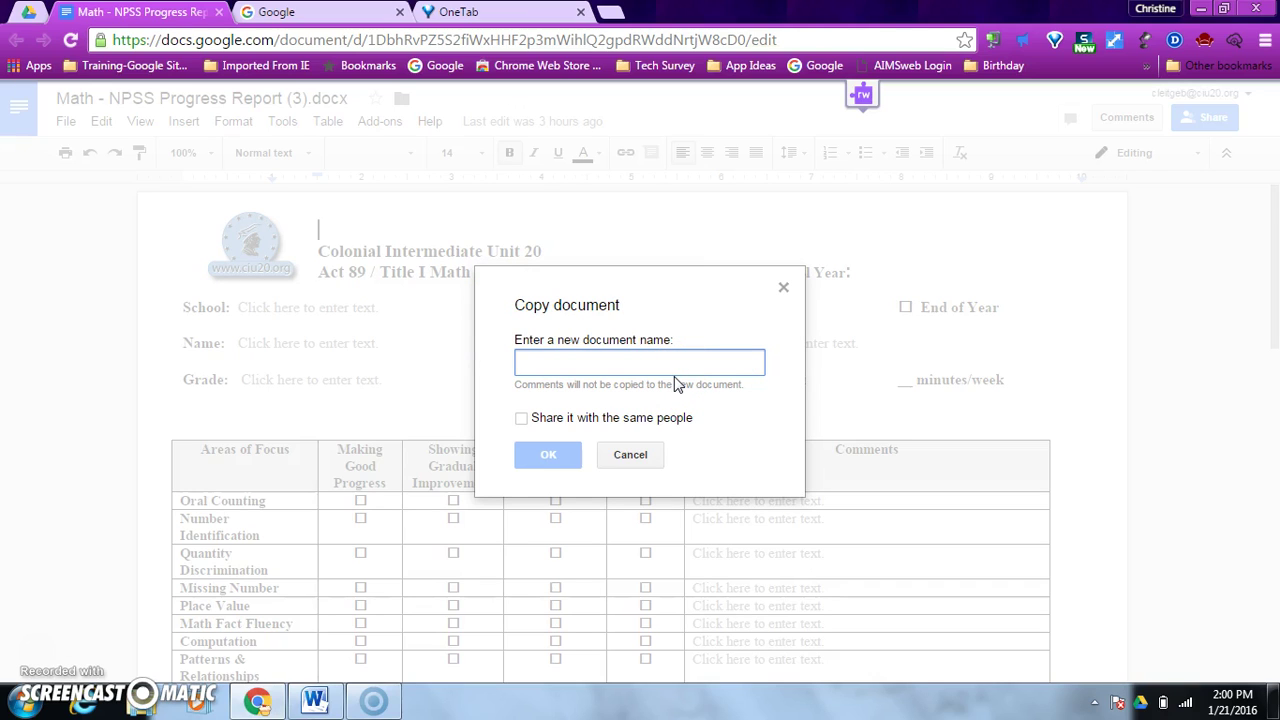
text(Original Progress Report-Reading)
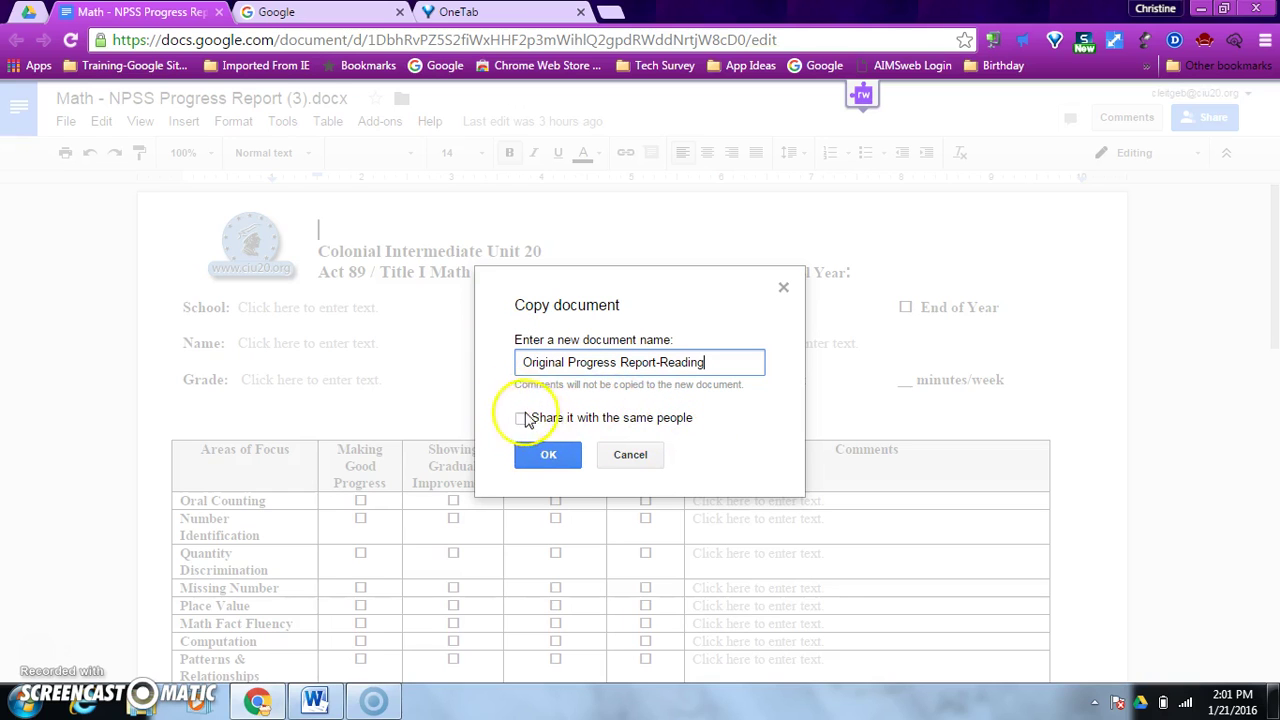
click(551, 457)
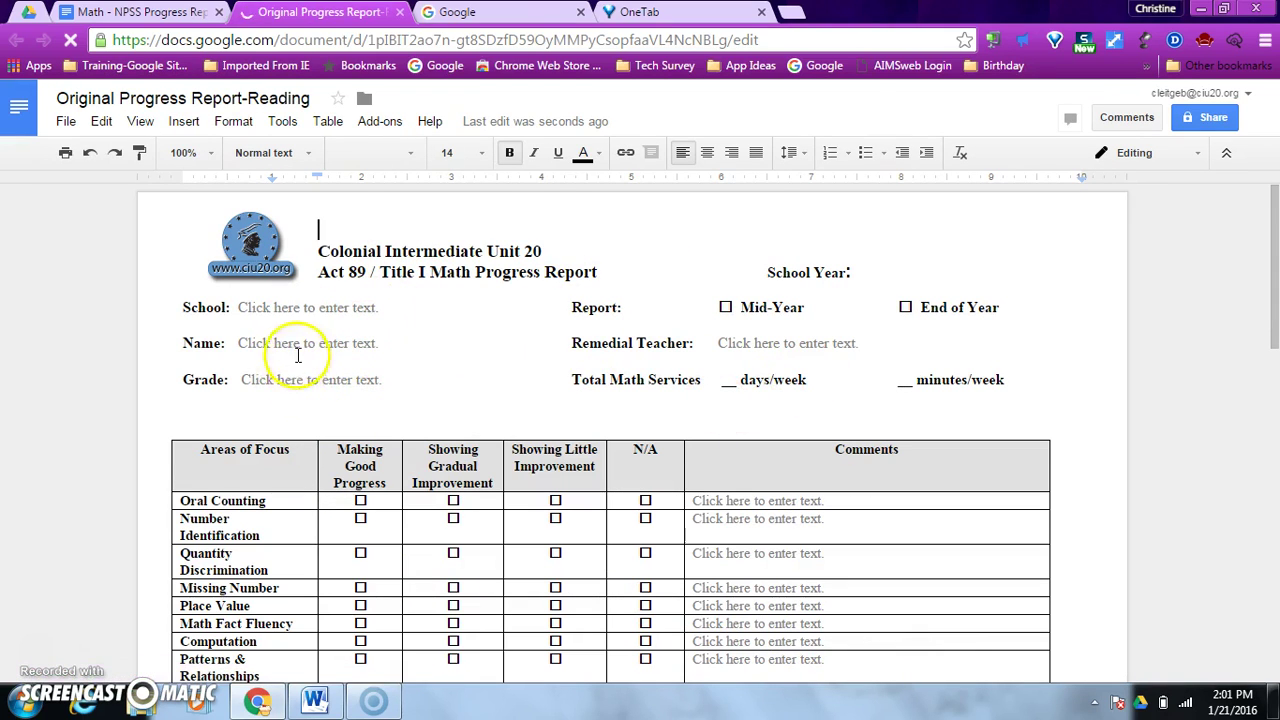
Mark an X in the Oral Counting checkbox under Showing Little Improvement.
scroll(440, 380, down, 1)
scroll(443, 380, down, 1)
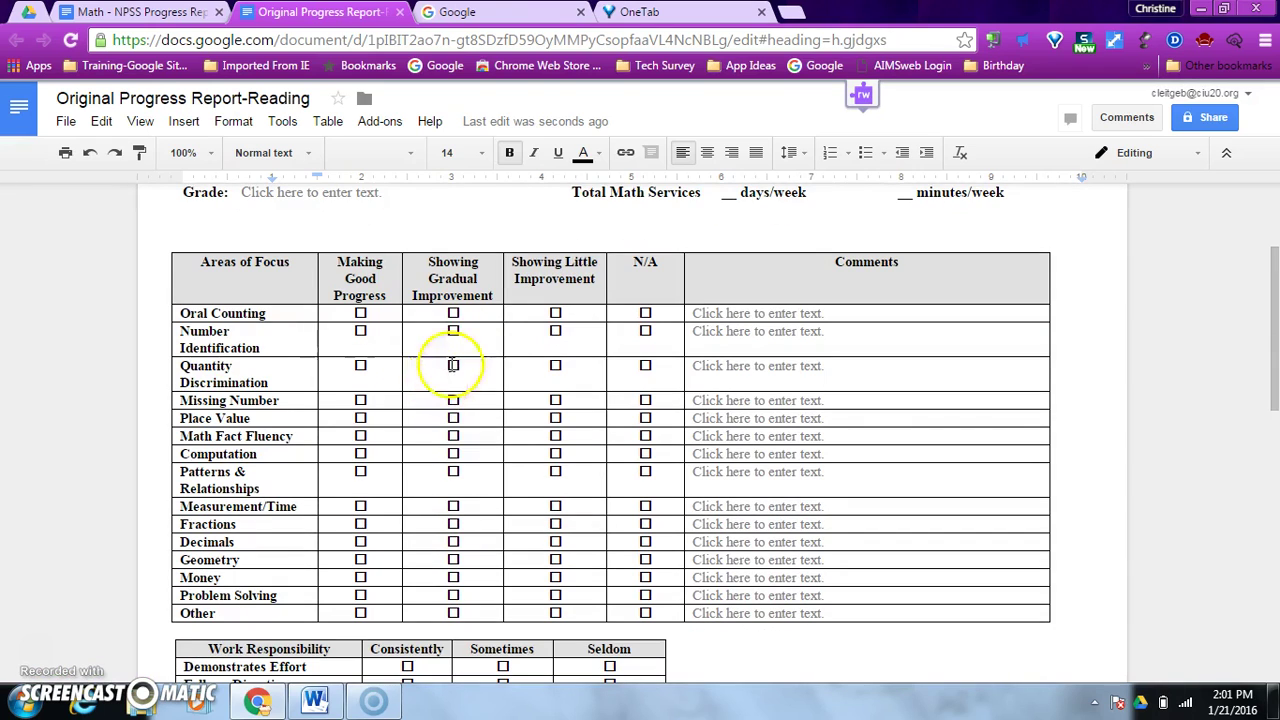
click(557, 313)
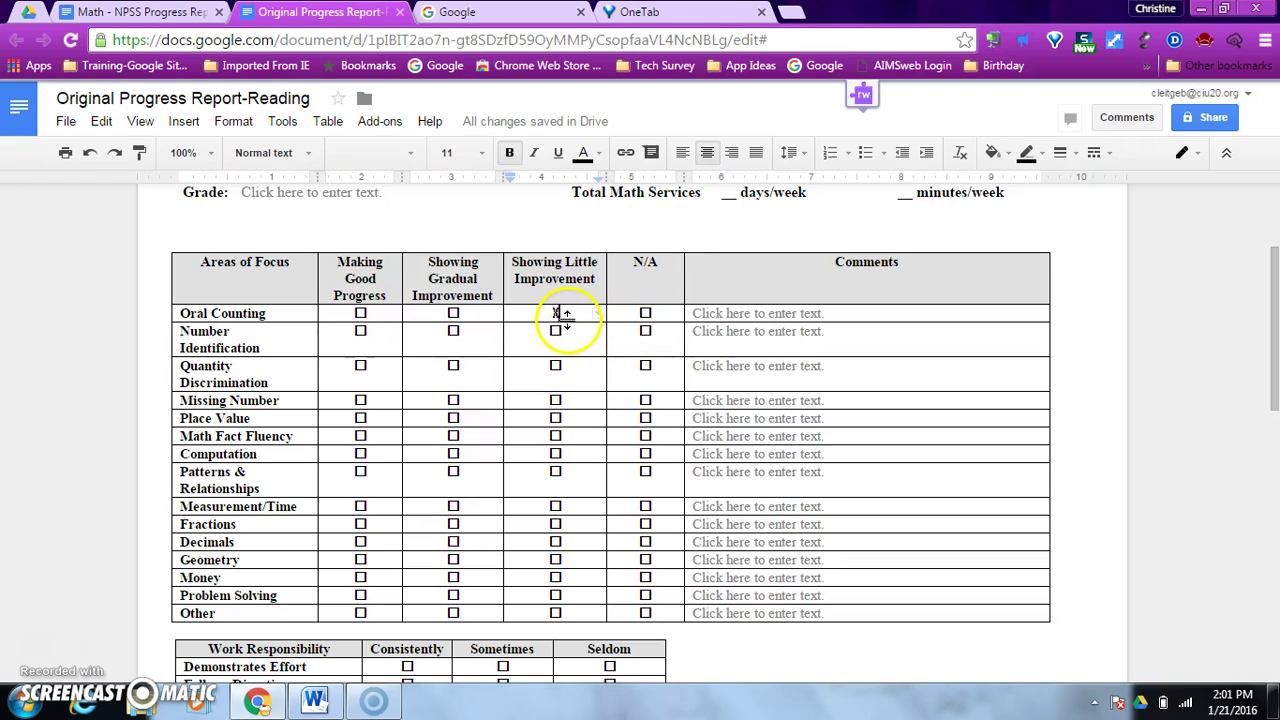
Replace the Oral Counting X with an empty checkbox copied from the Number Identification row.
key(BackSpace)
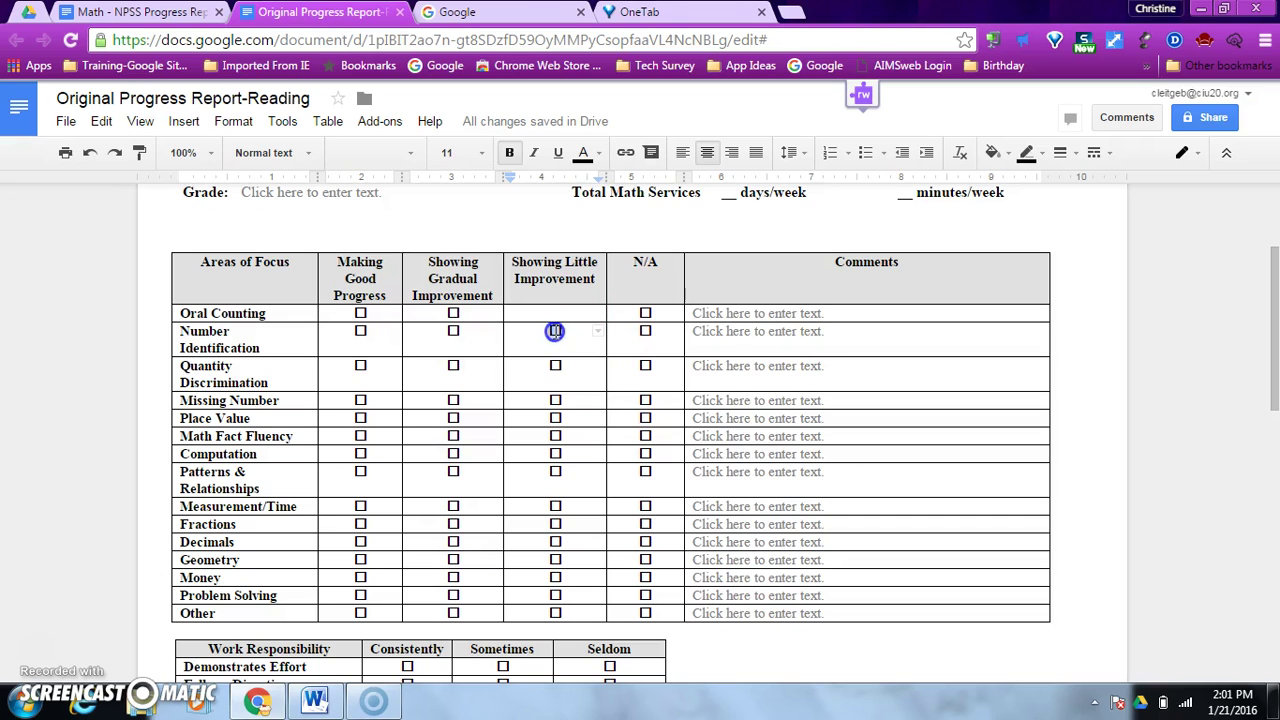
right_click(555, 331)
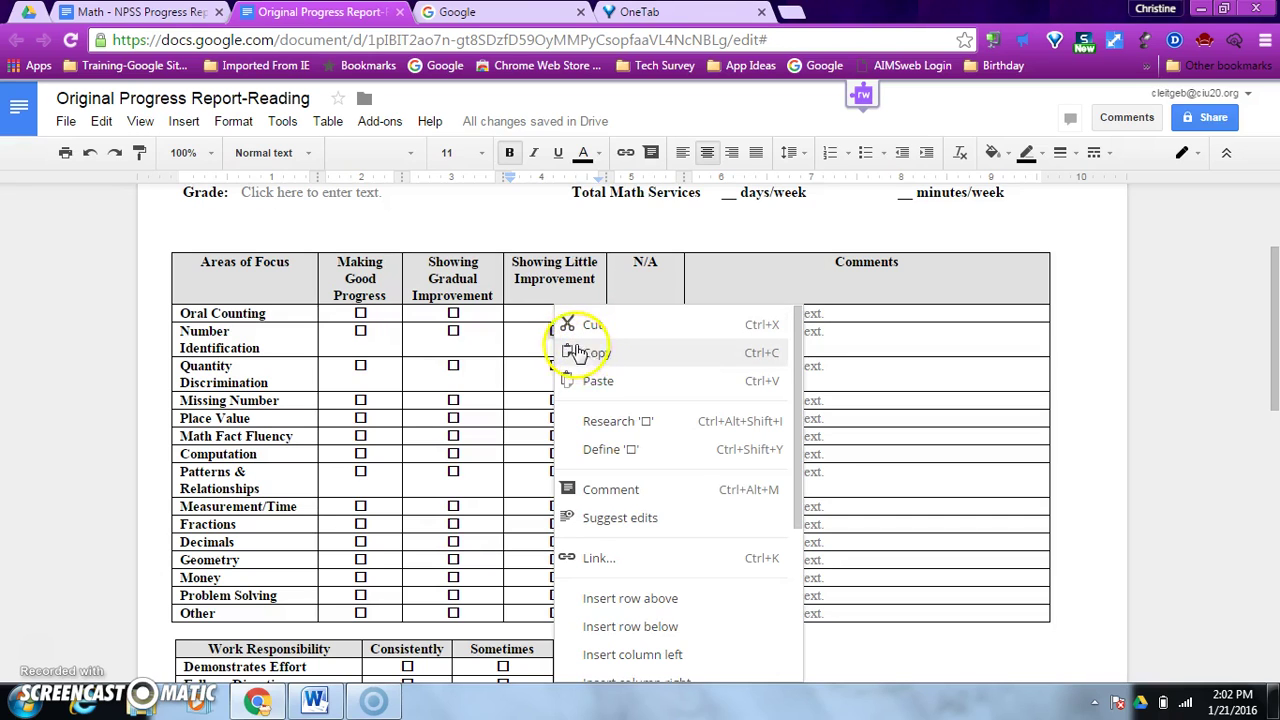
click(587, 353)
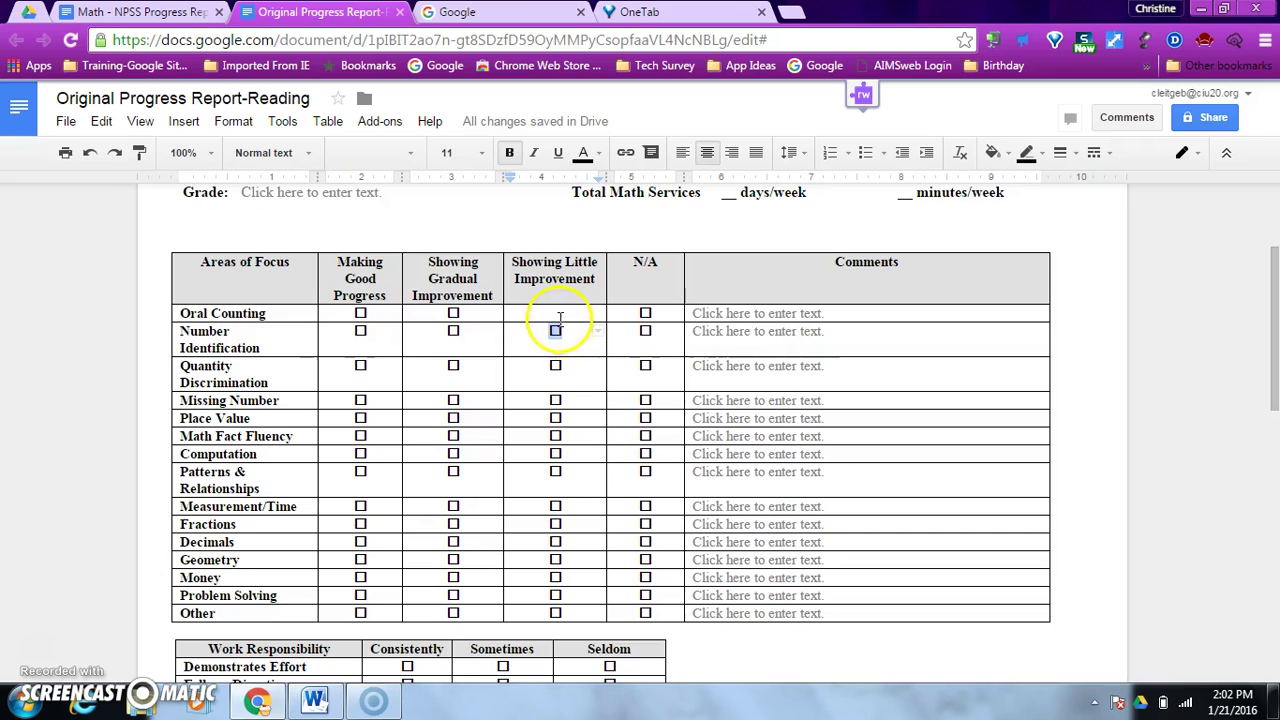
right_click(555, 314)
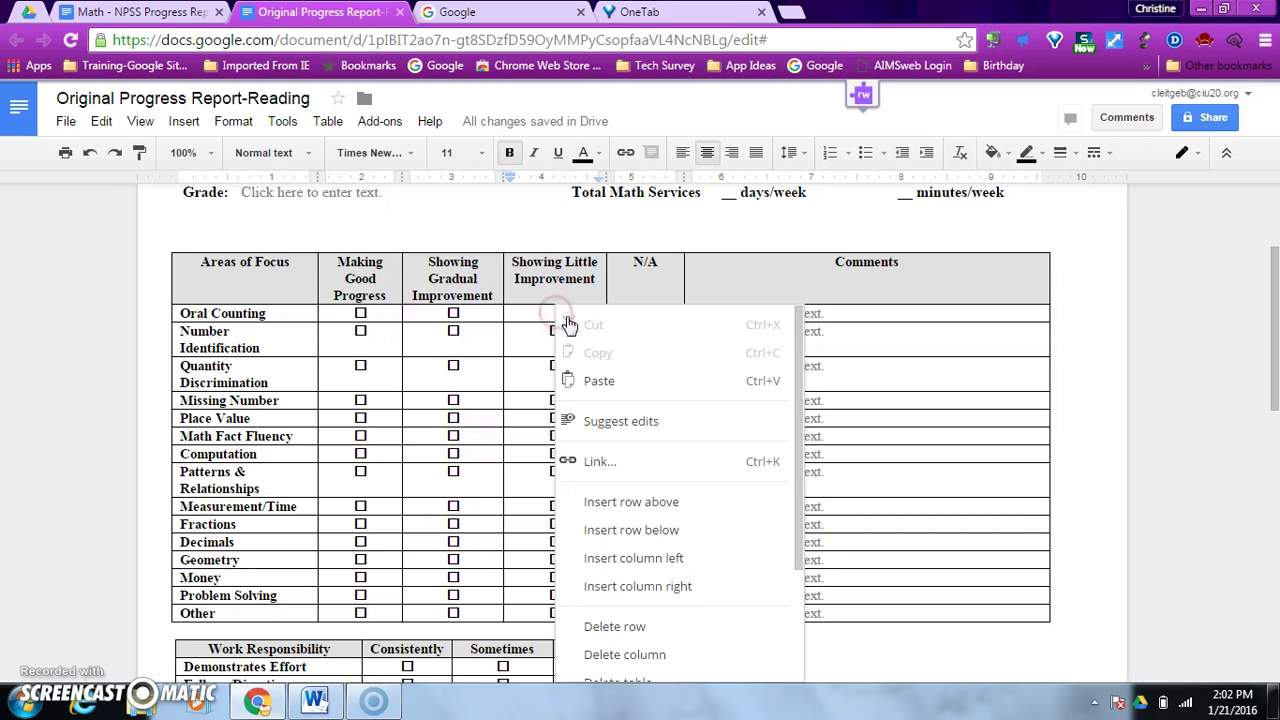
click(600, 382)
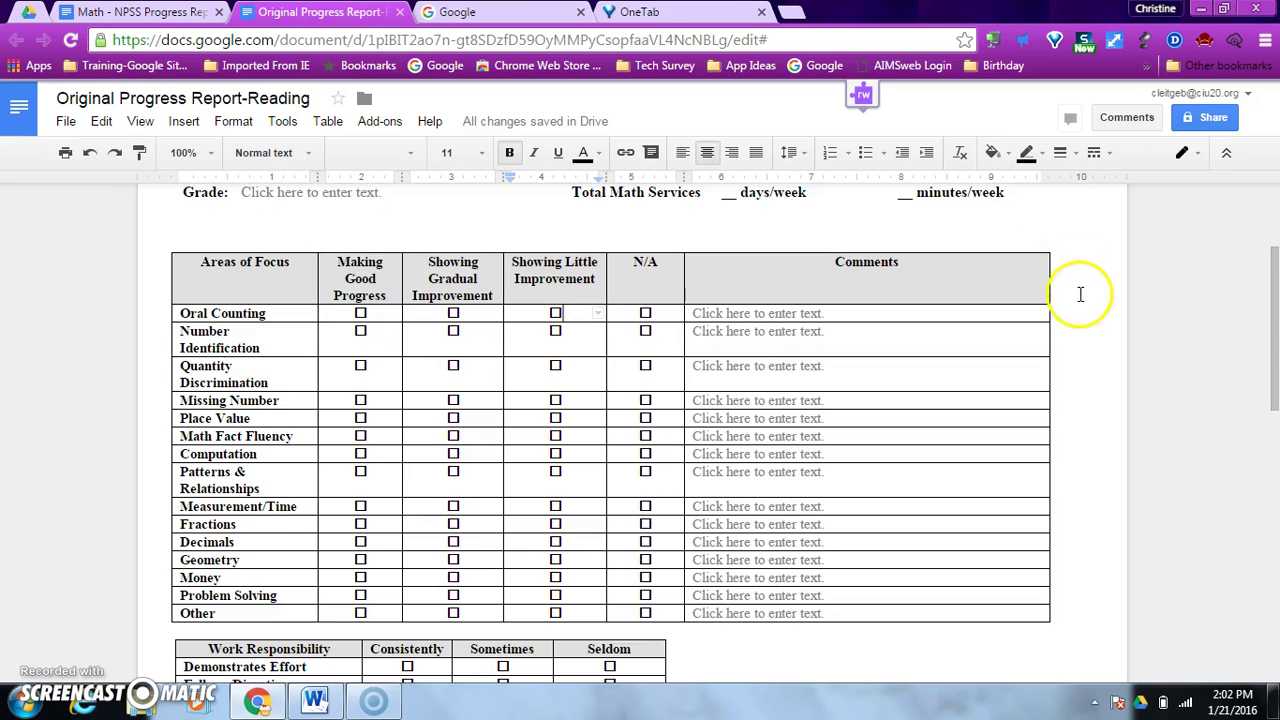
scroll(1080, 294, up, 3)
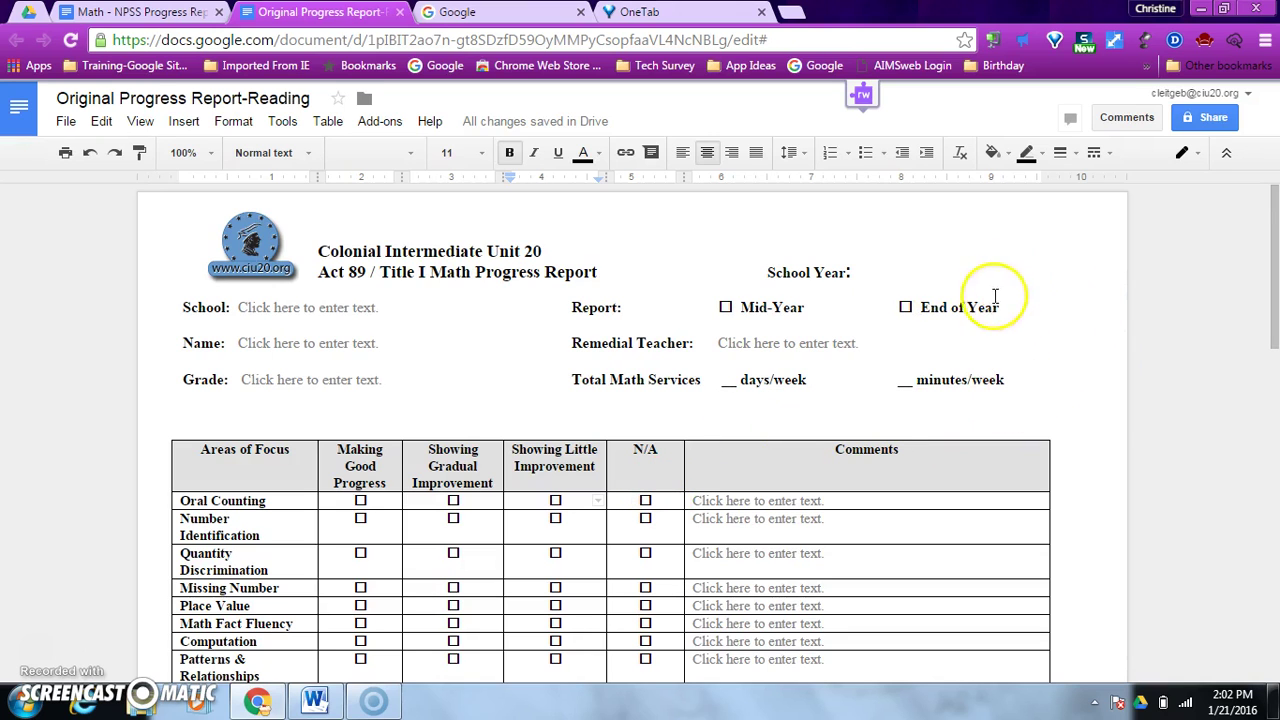
scroll(1066, 331, down, 6)
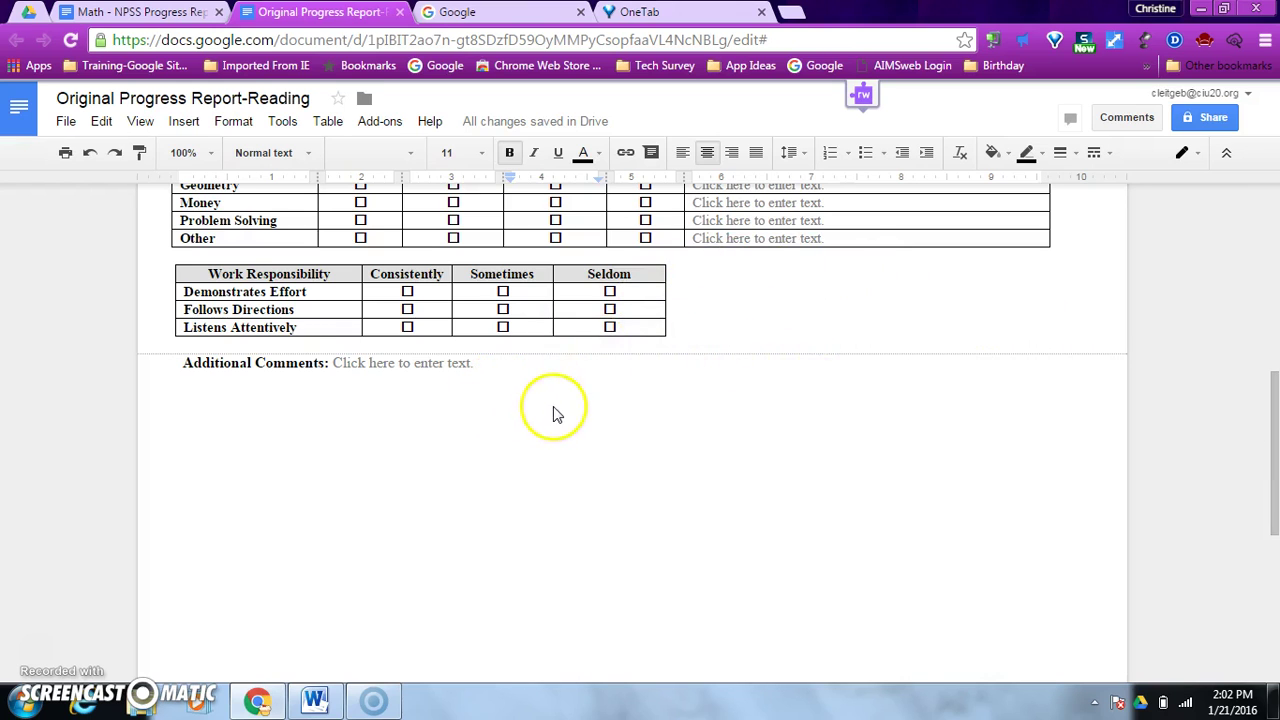
scroll(551, 406, up, 6)
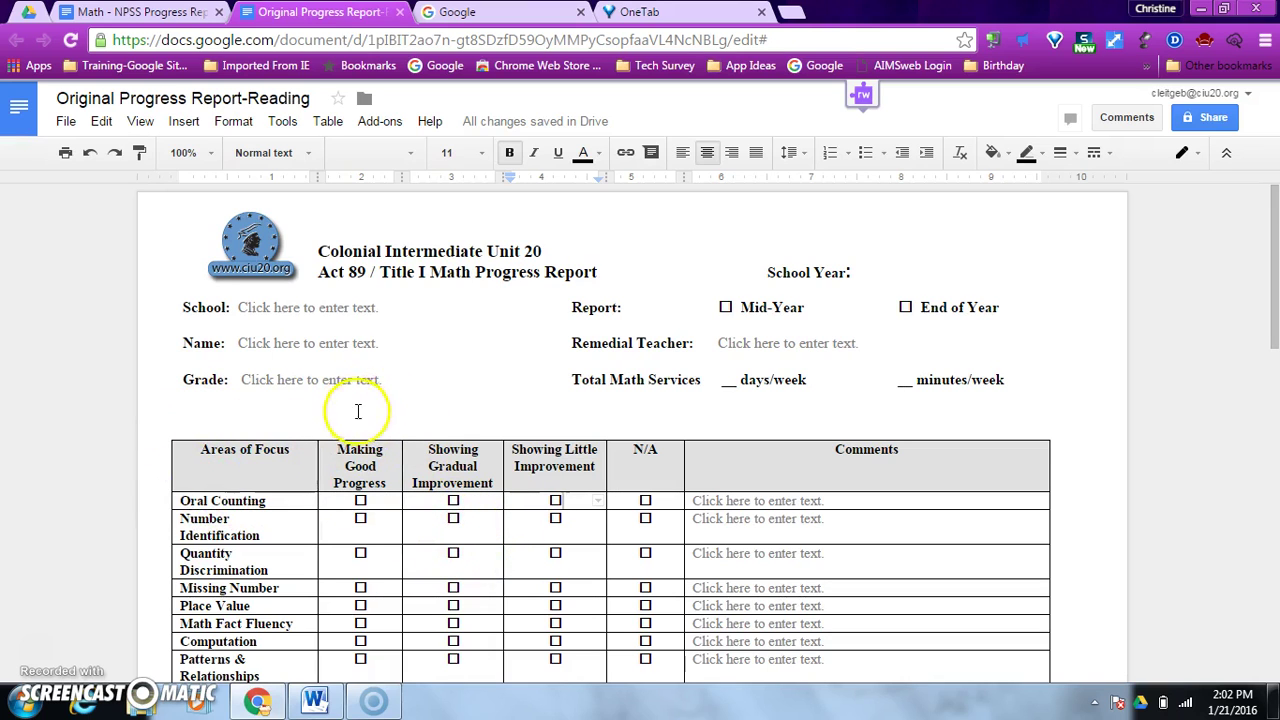
scroll(528, 441, down, 5)
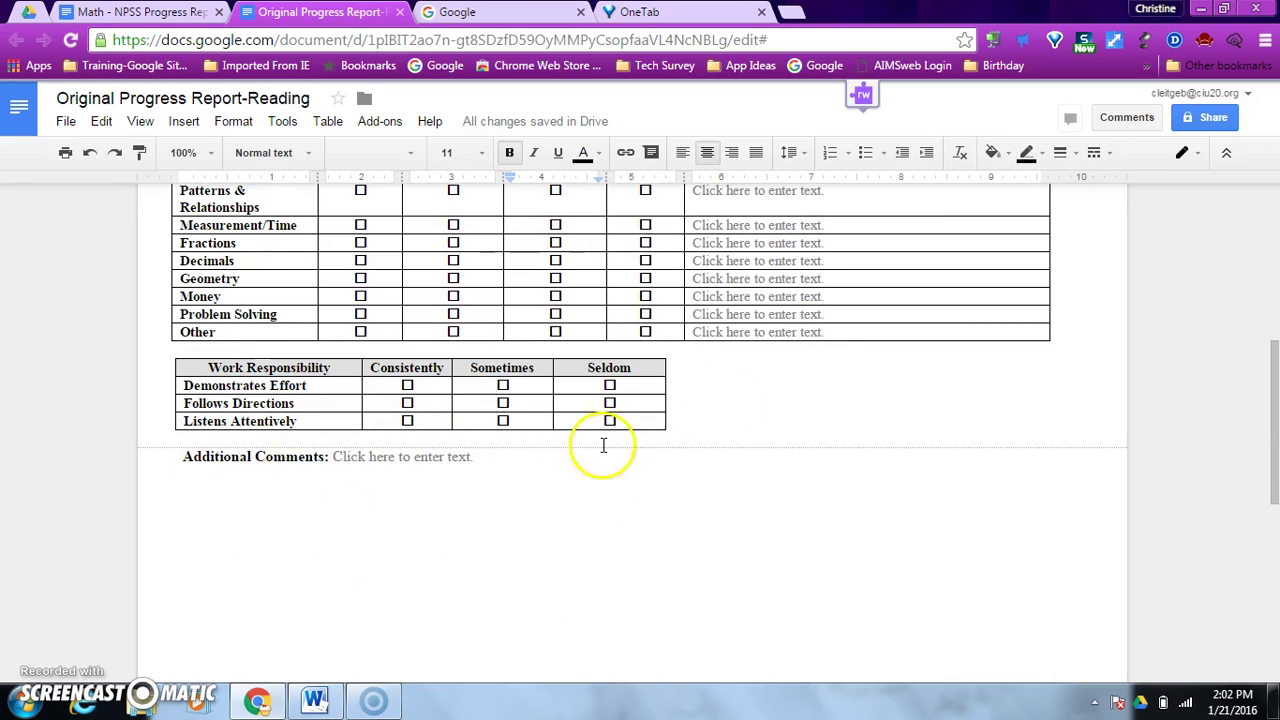
drag(734, 363, 794, 404)
click(850, 391)
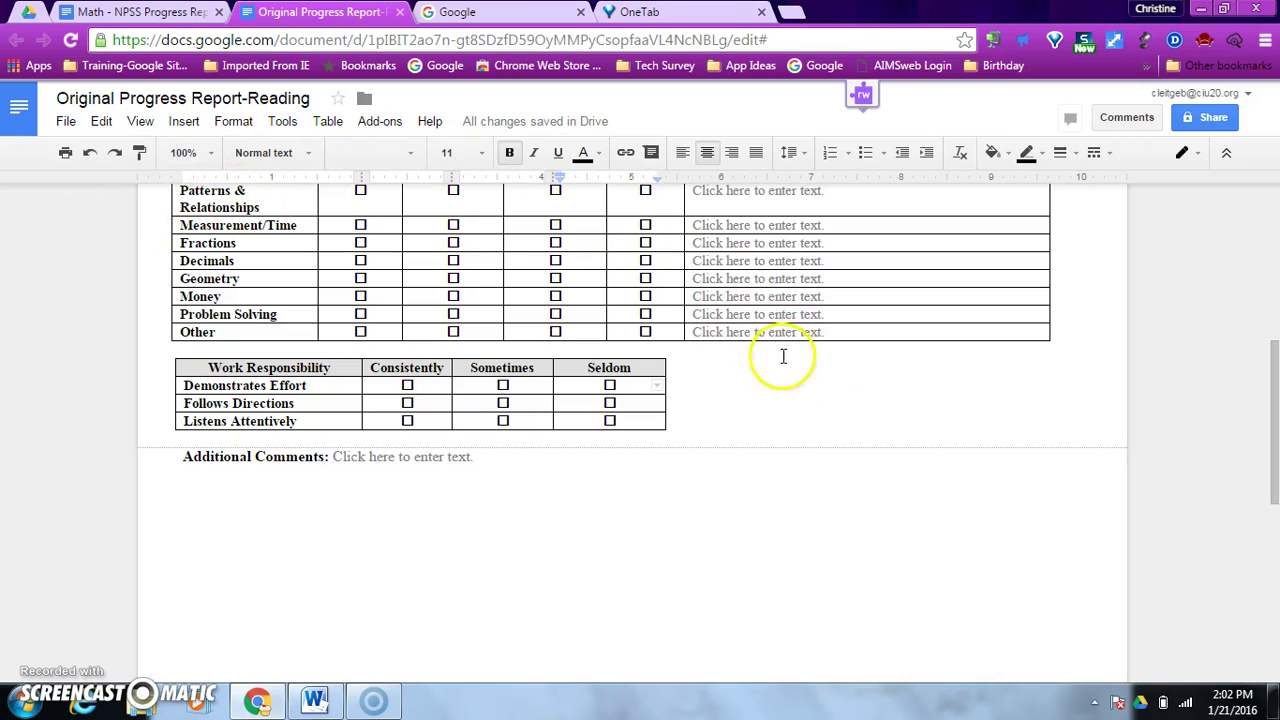
click(745, 415)
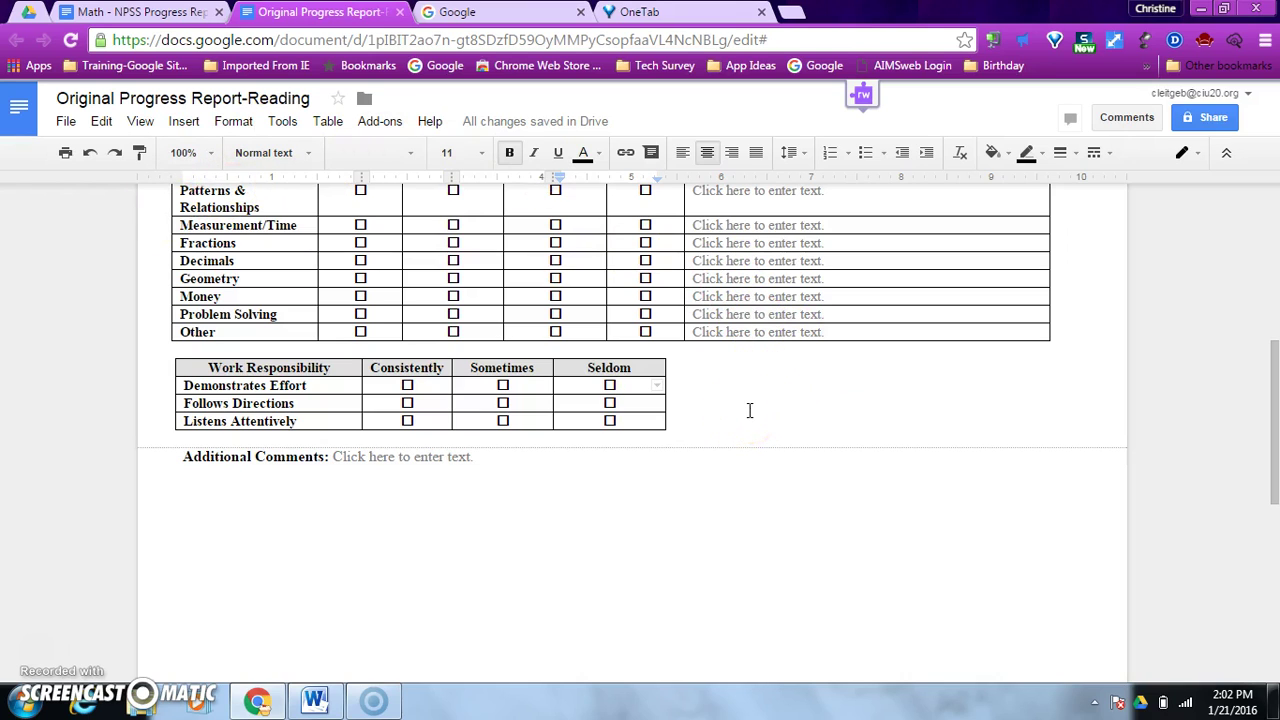
click(715, 398)
scroll(763, 407, up, 5)
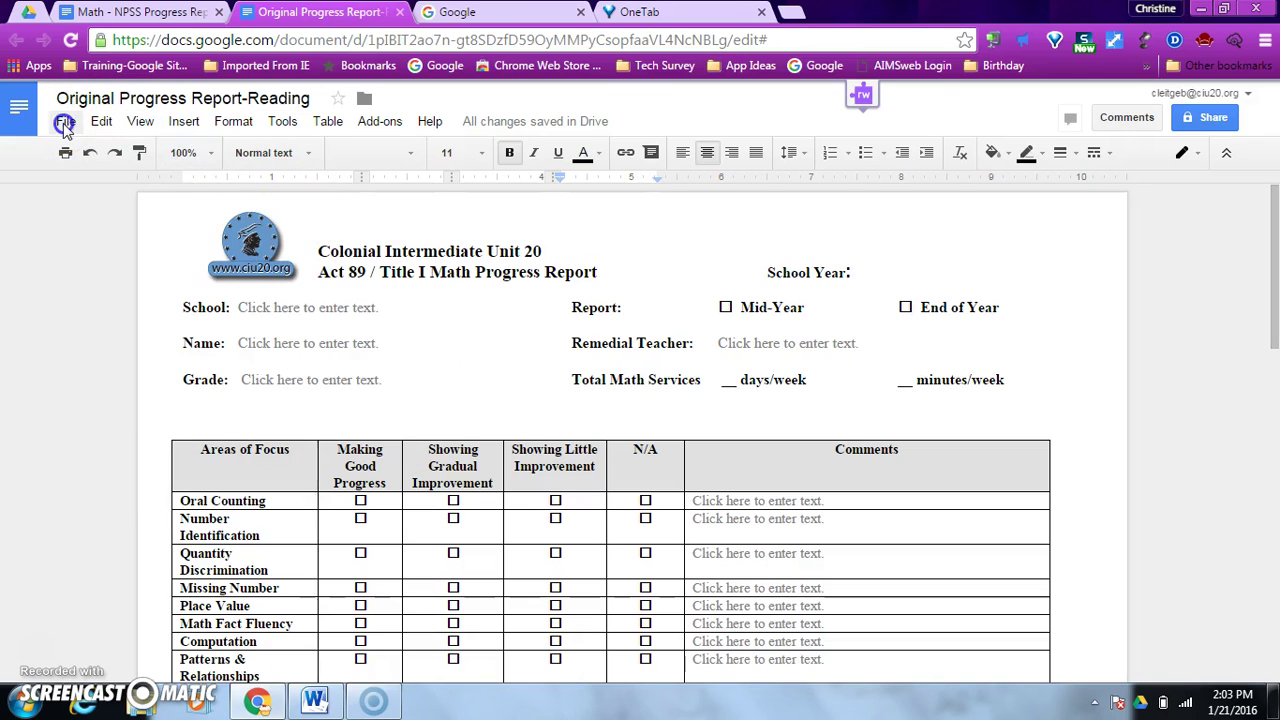
Copy Original Progress Report-Reading as a new document named 'Student 1'.
click(65, 124)
click(145, 284)
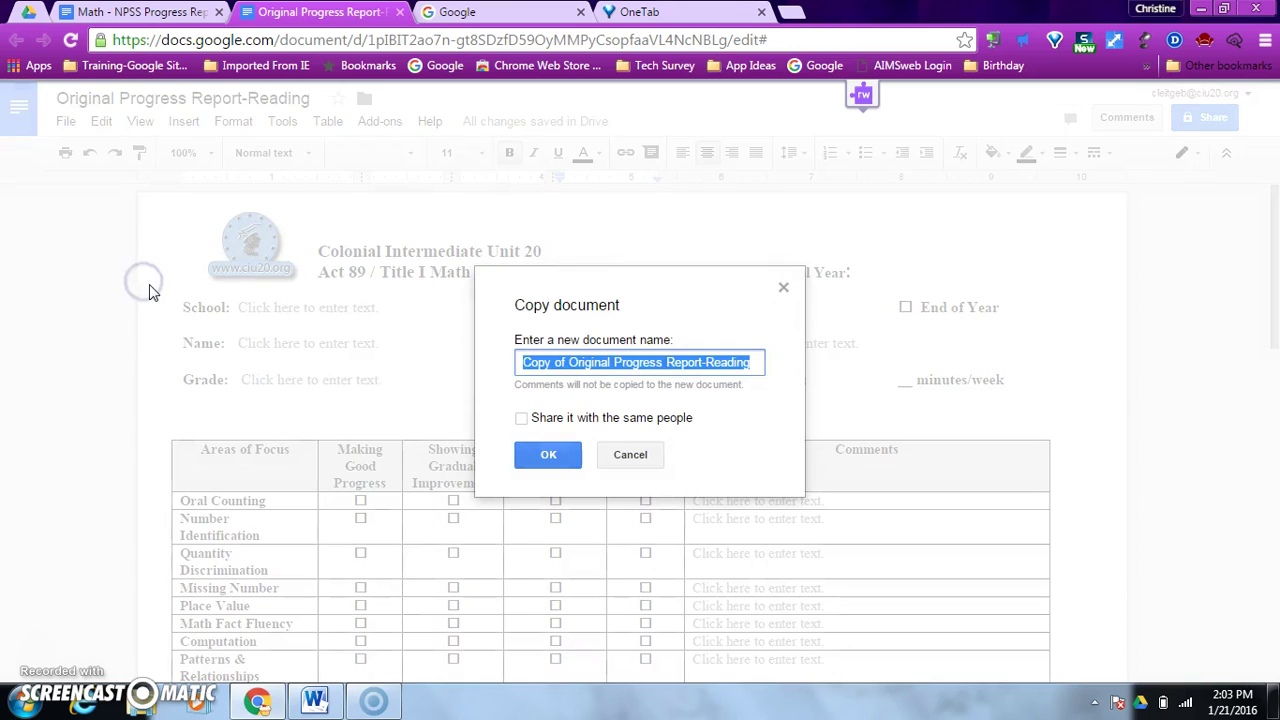
key(BackSpace)
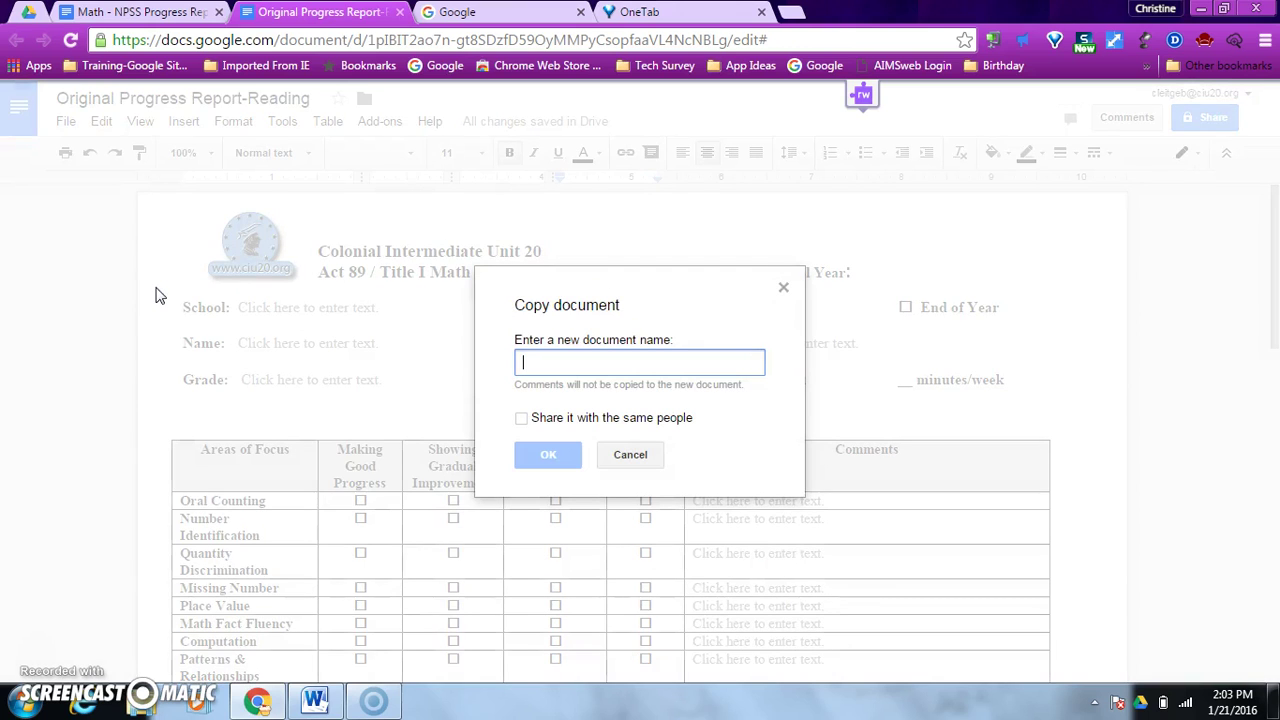
text(STud)
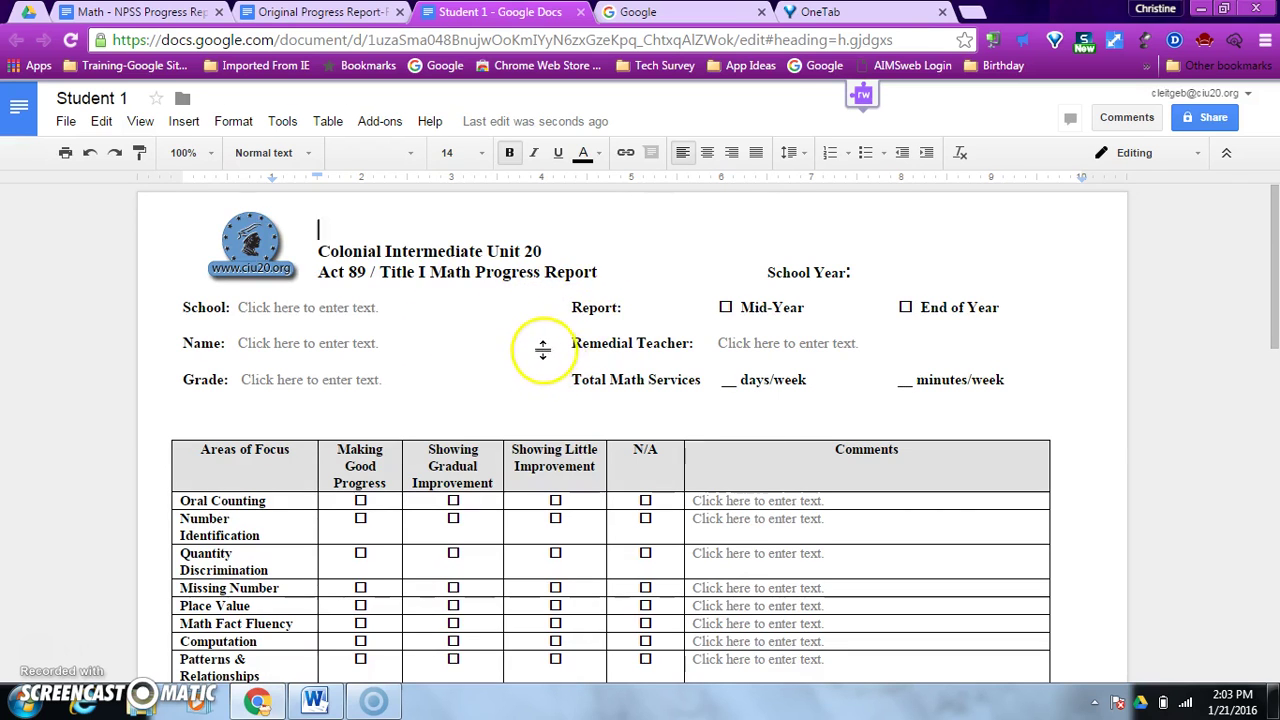
scroll(545, 346, down, 6)
scroll(560, 352, up, 2)
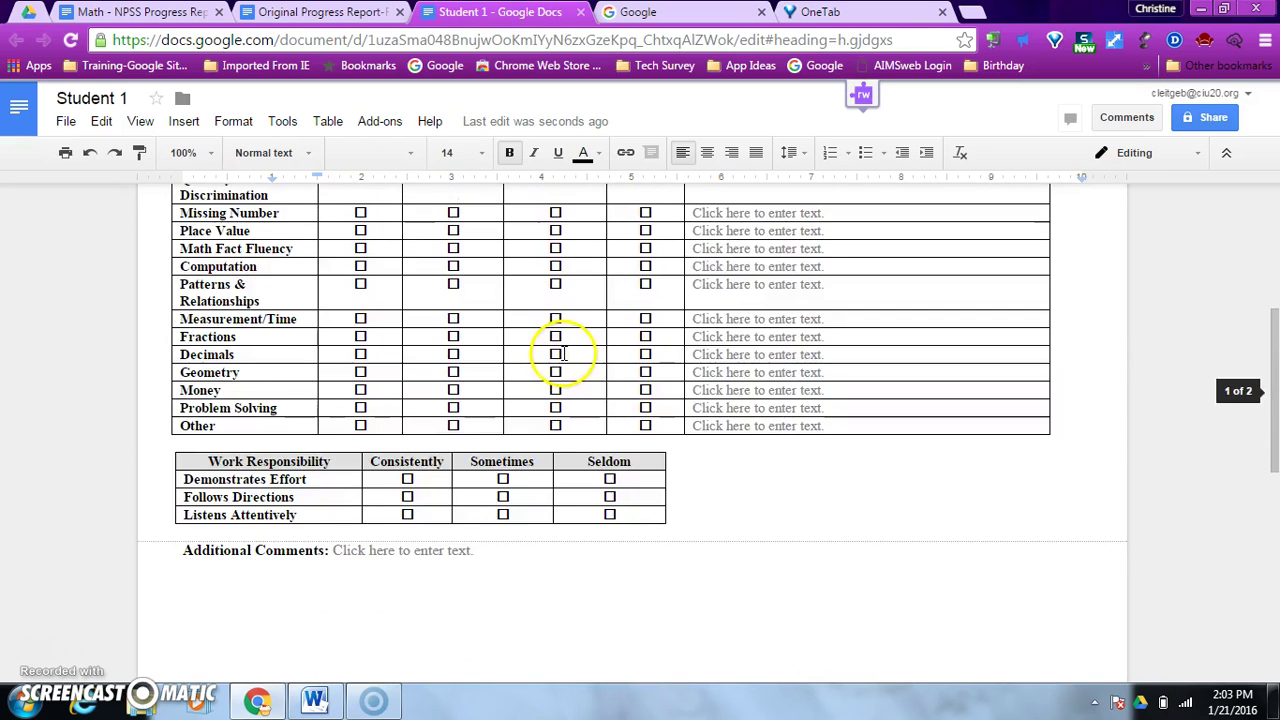
scroll(560, 350, up, 5)
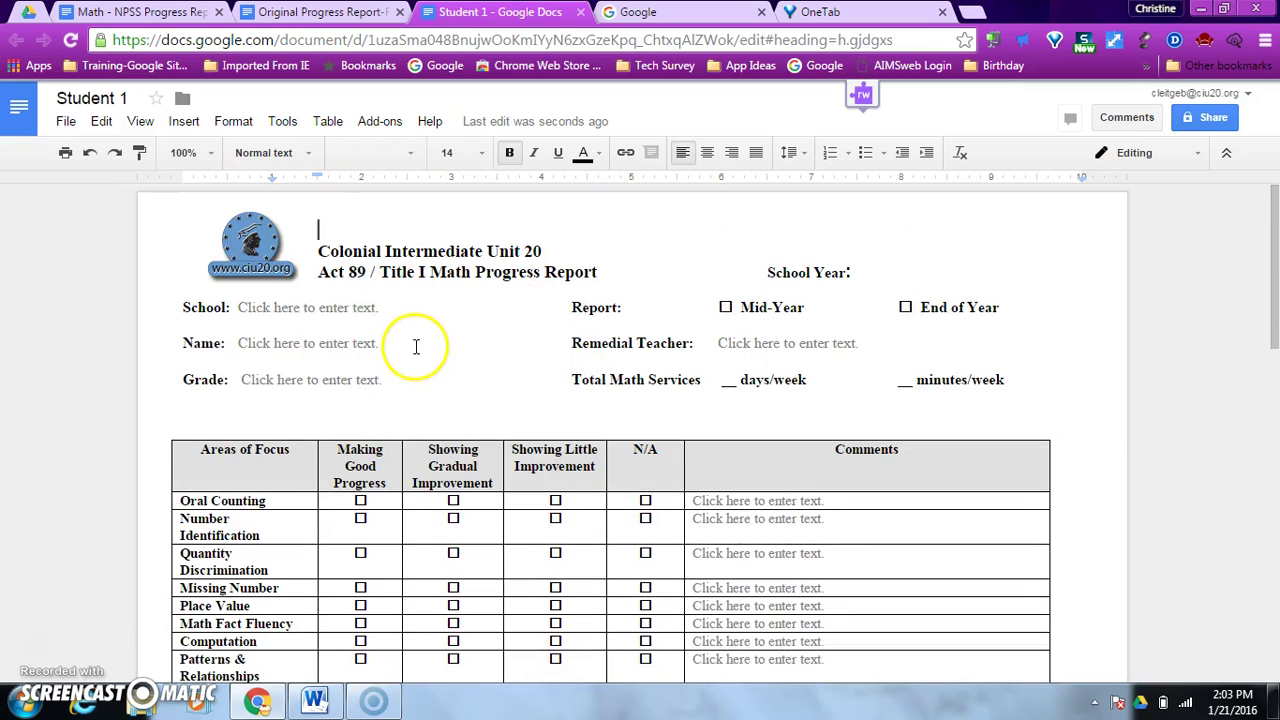